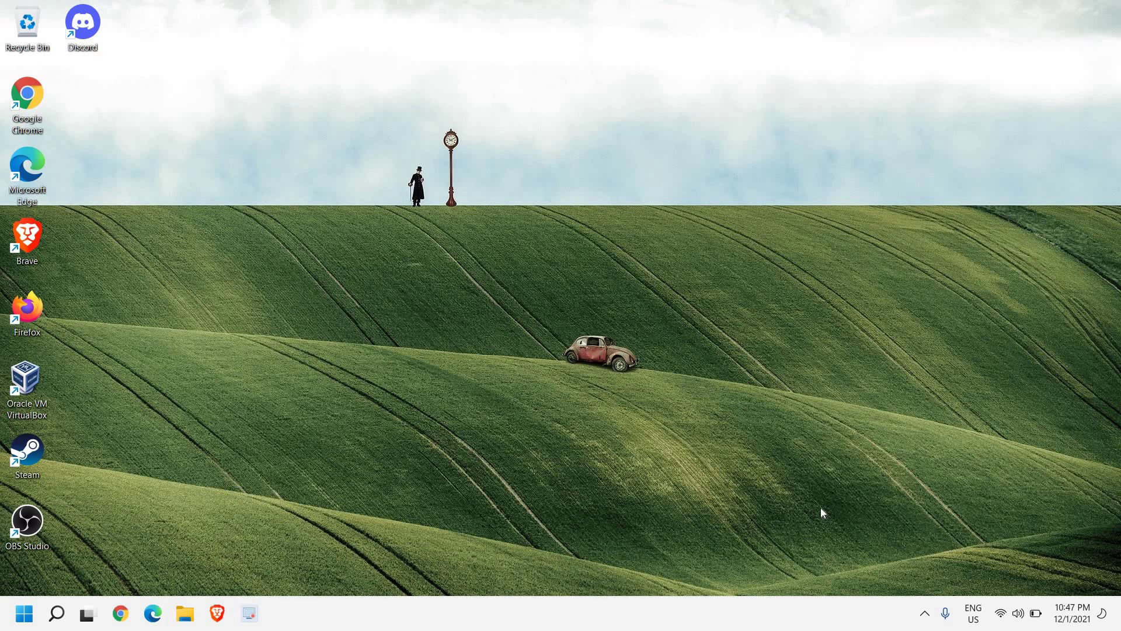
# - Launch Windows Security from the hidden-icons tray flyout
pyautogui.click(925, 617)
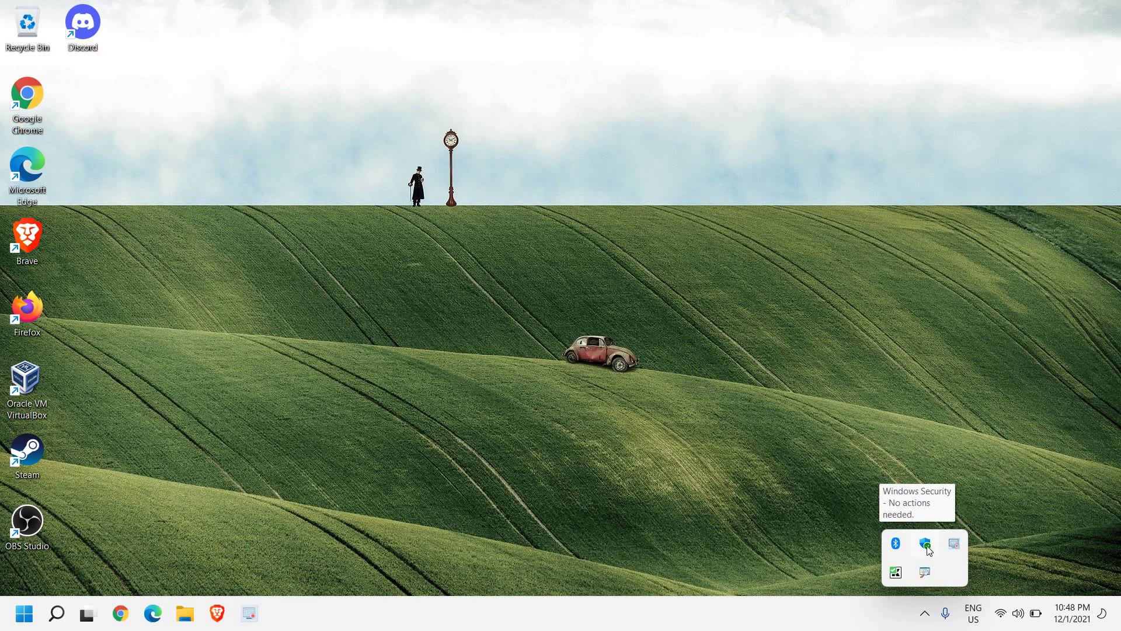
pyautogui.click(927, 545)
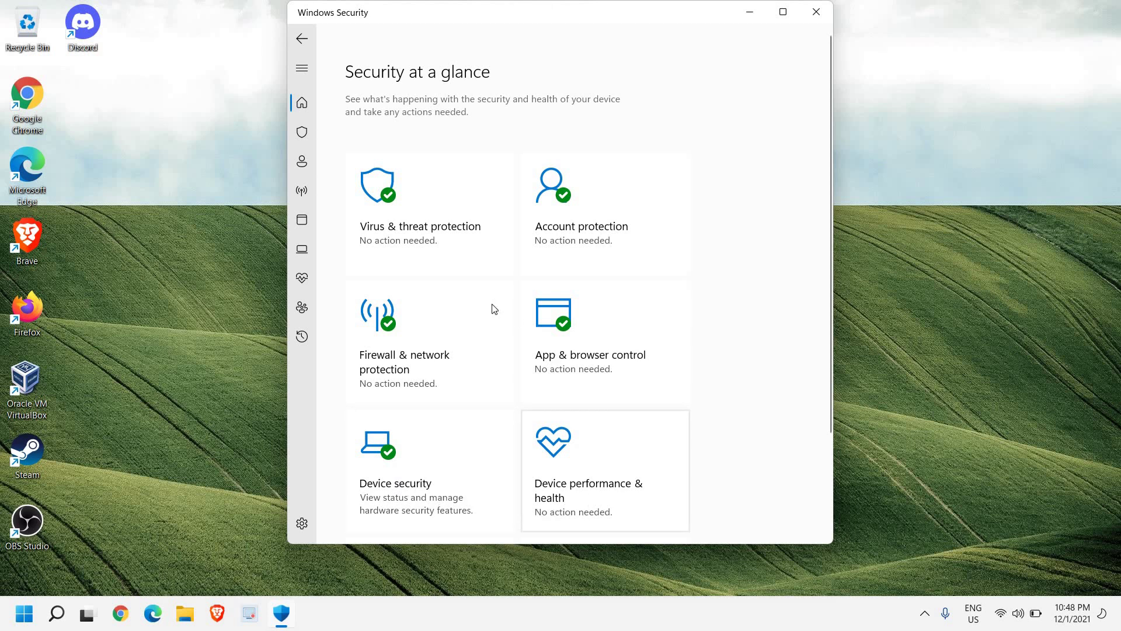
# - Check Virus & threat protection and view its Protection history of removed unwanted apps
pyautogui.click(419, 227)
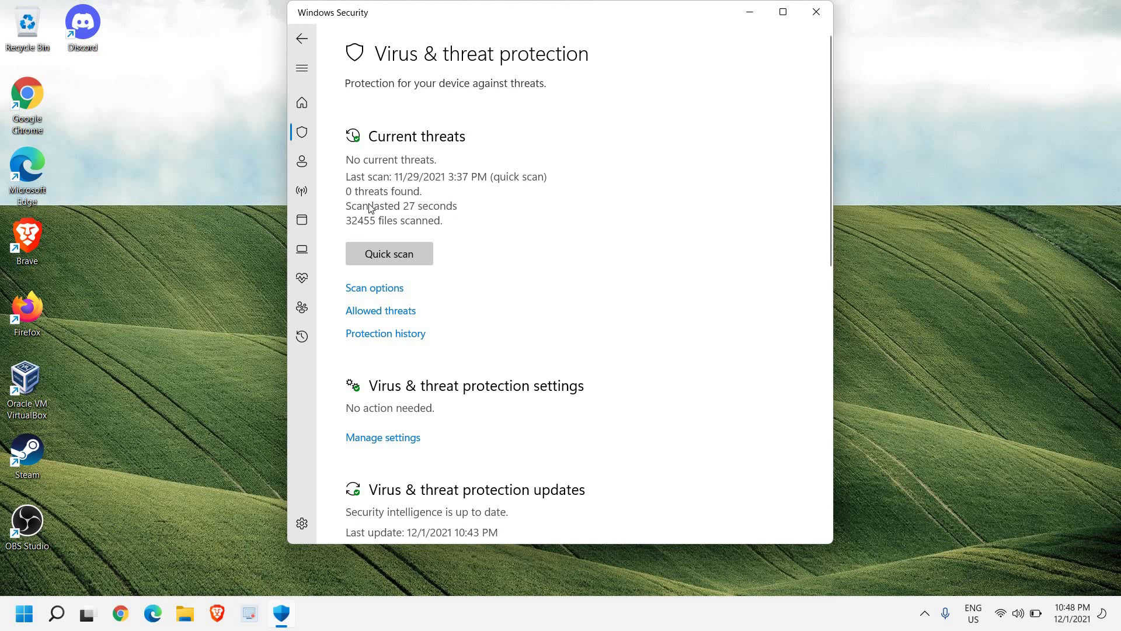
pyautogui.click(390, 334)
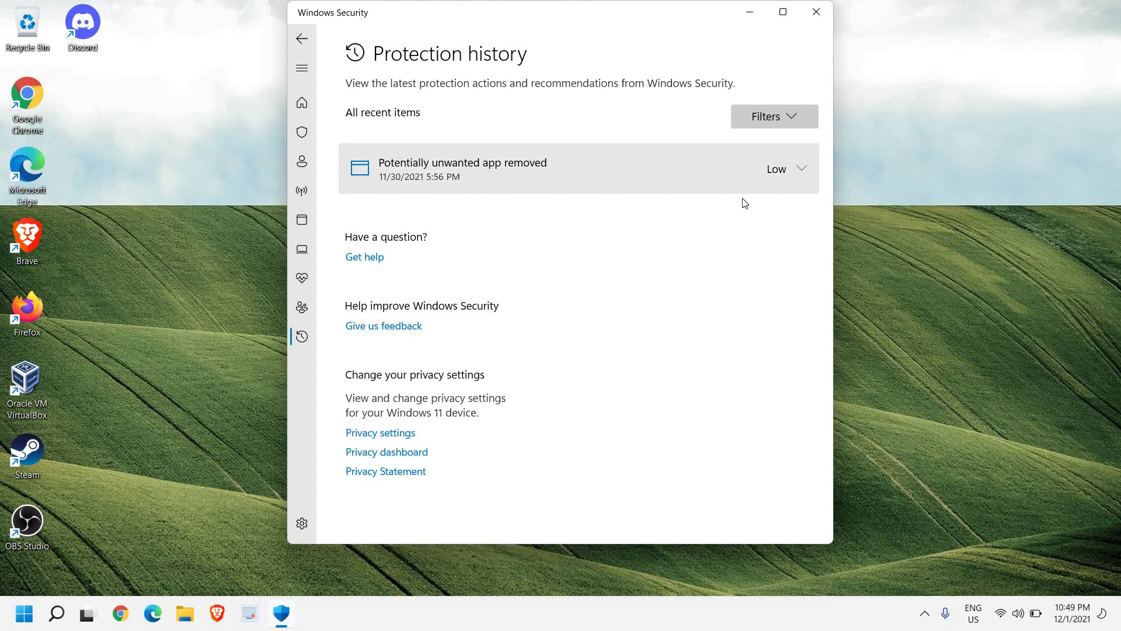
# - Go Home and open the Device performance & health report
pyautogui.click(301, 39)
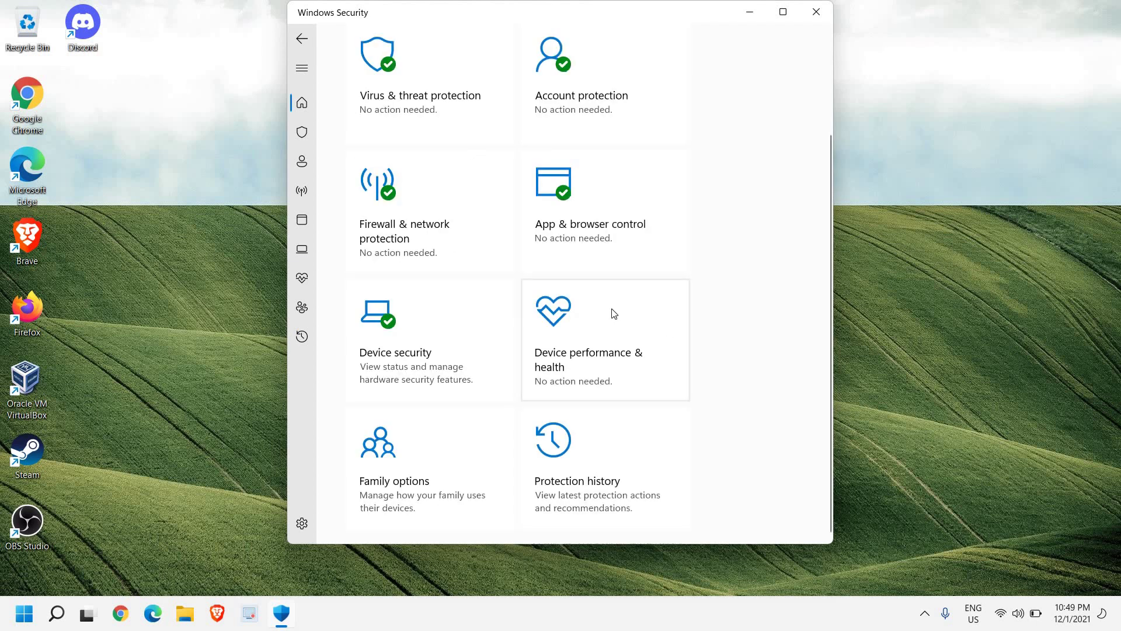
pyautogui.click(561, 352)
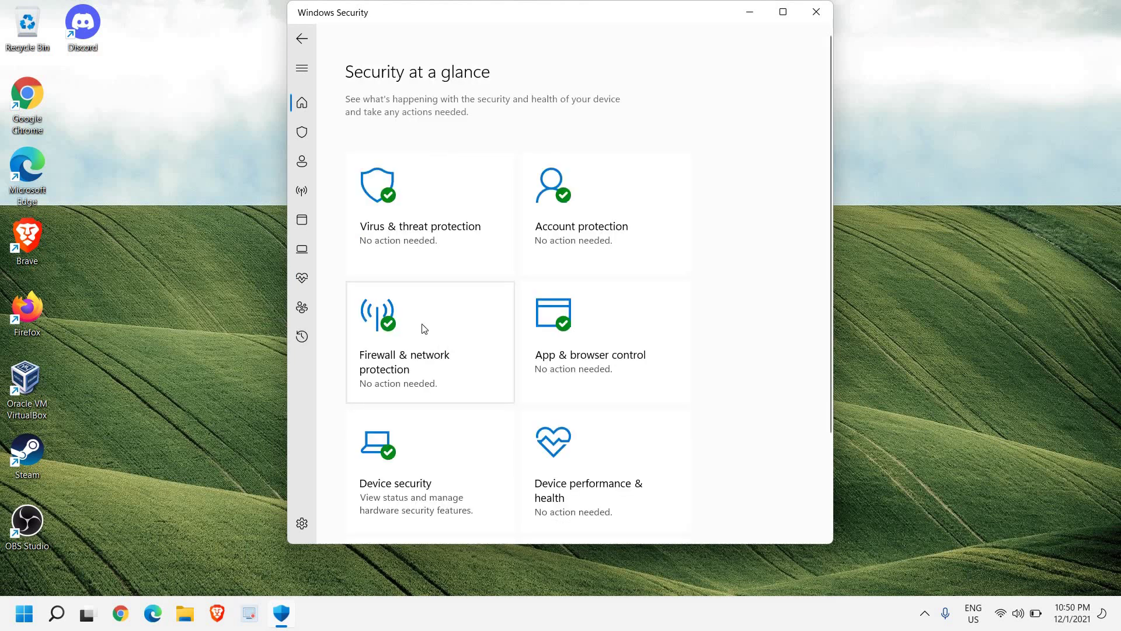
# - Check firewall status for domain, private and public networks, then go back Home
pyautogui.click(420, 359)
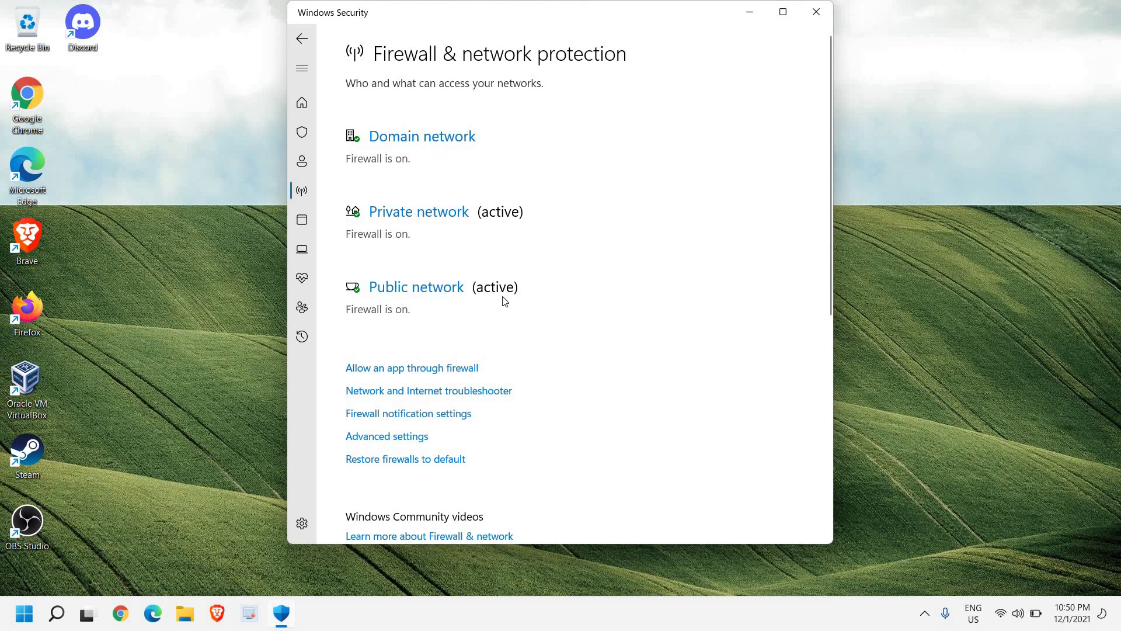
pyautogui.scroll(-3, 504, 300)
pyautogui.scroll(3, 504, 301)
pyautogui.click(301, 38)
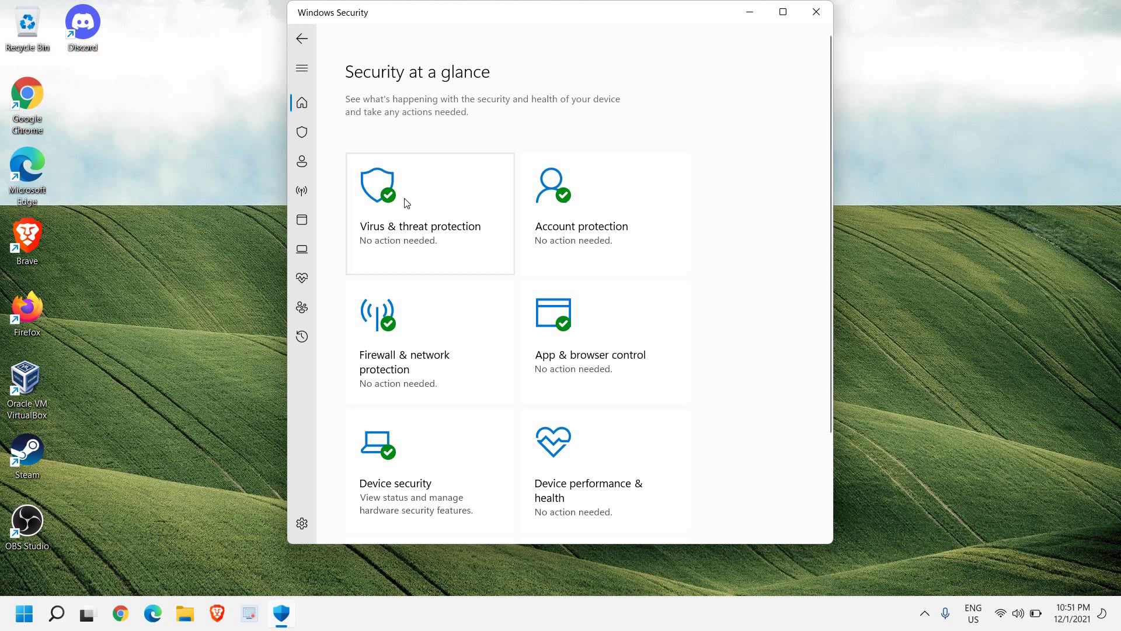
# - Run a manual Check for updates under Virus & threat protection's Protection updates
pyautogui.click(303, 132)
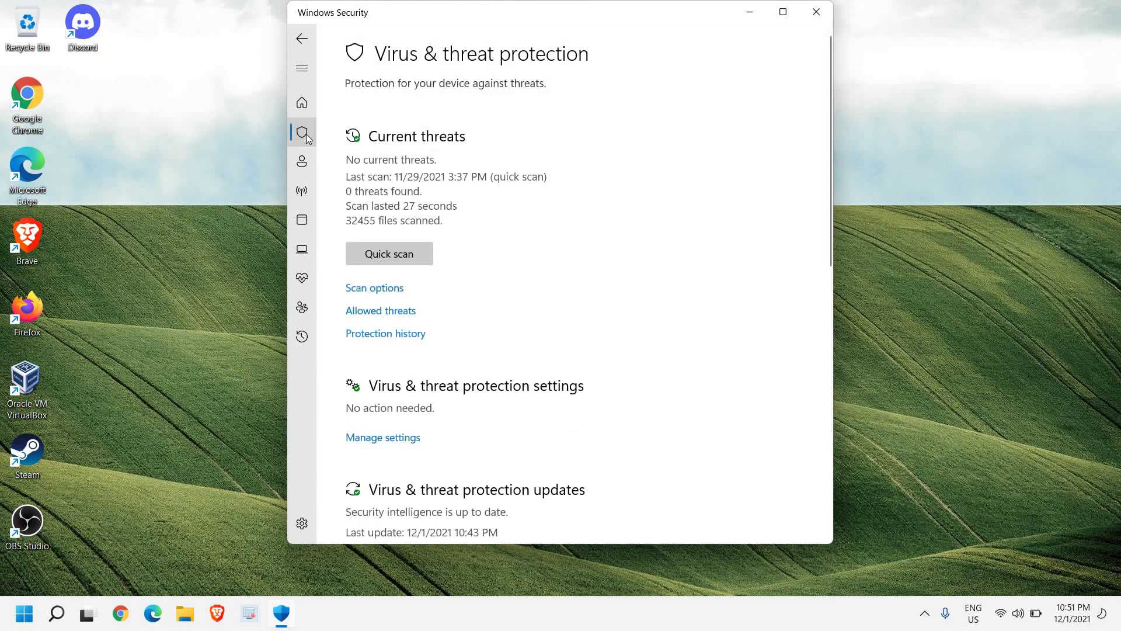
pyautogui.scroll(-3, 350, 362)
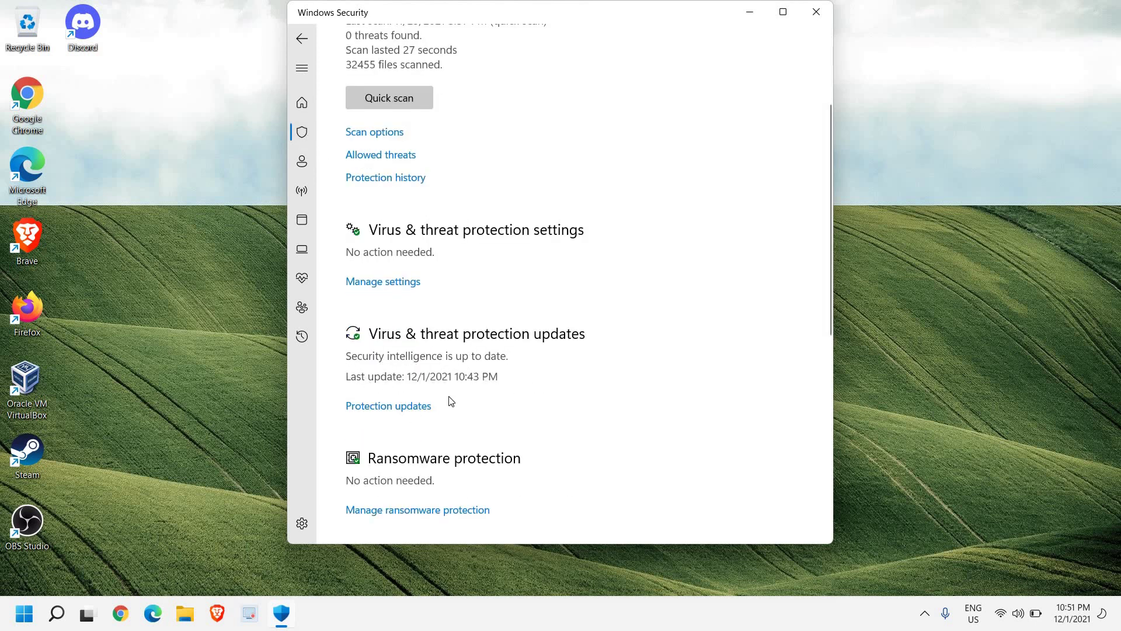
pyautogui.click(383, 408)
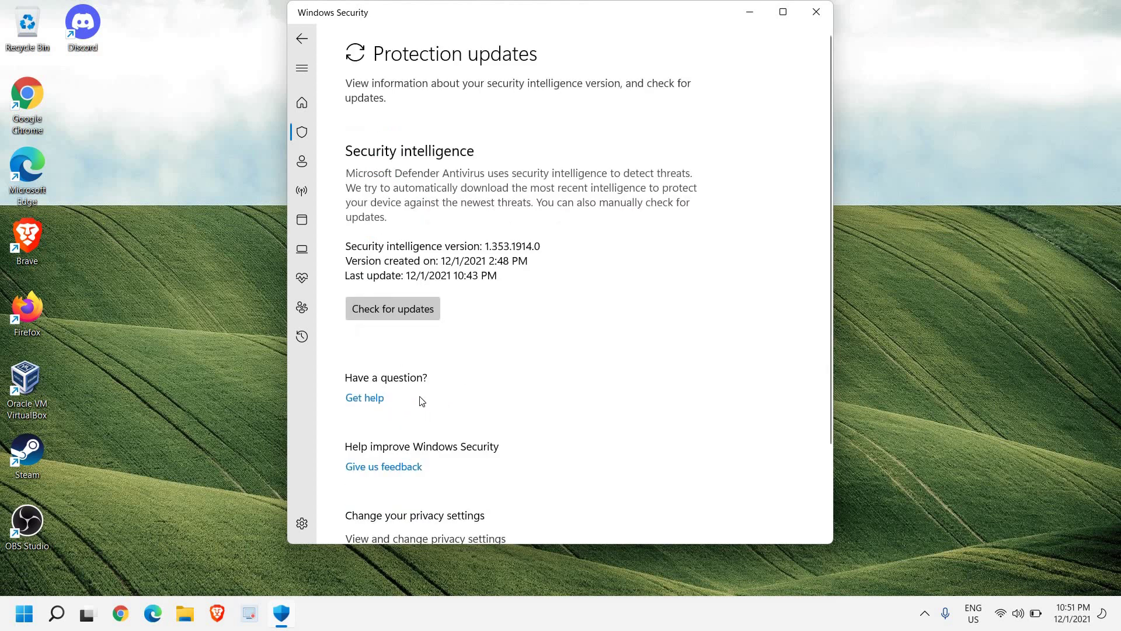
pyautogui.click(385, 314)
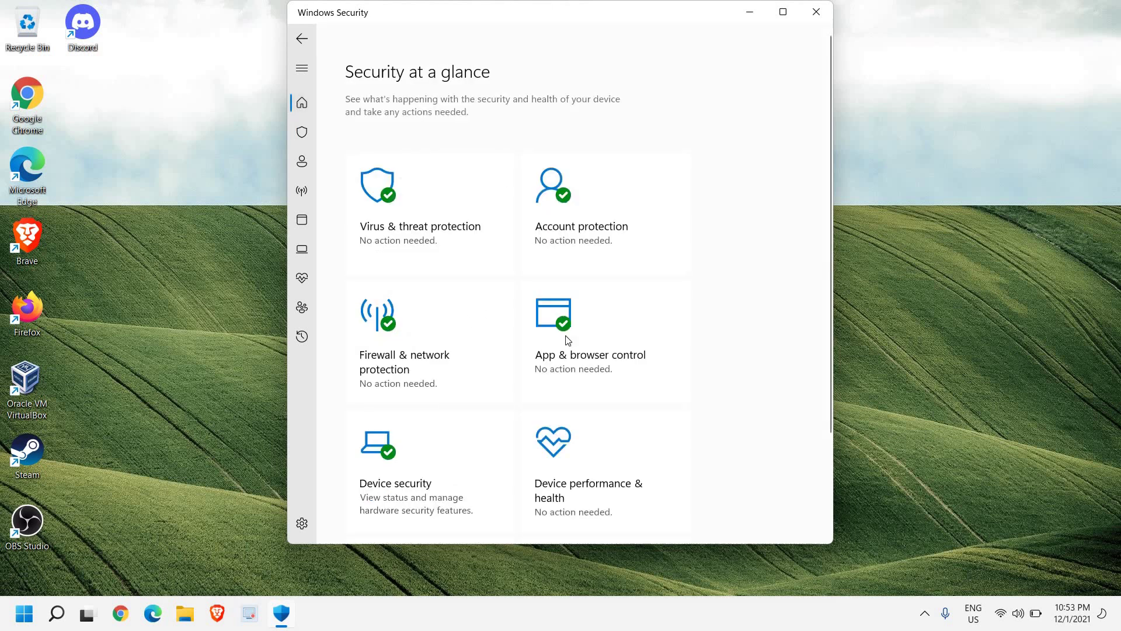
pyautogui.click(816, 12)
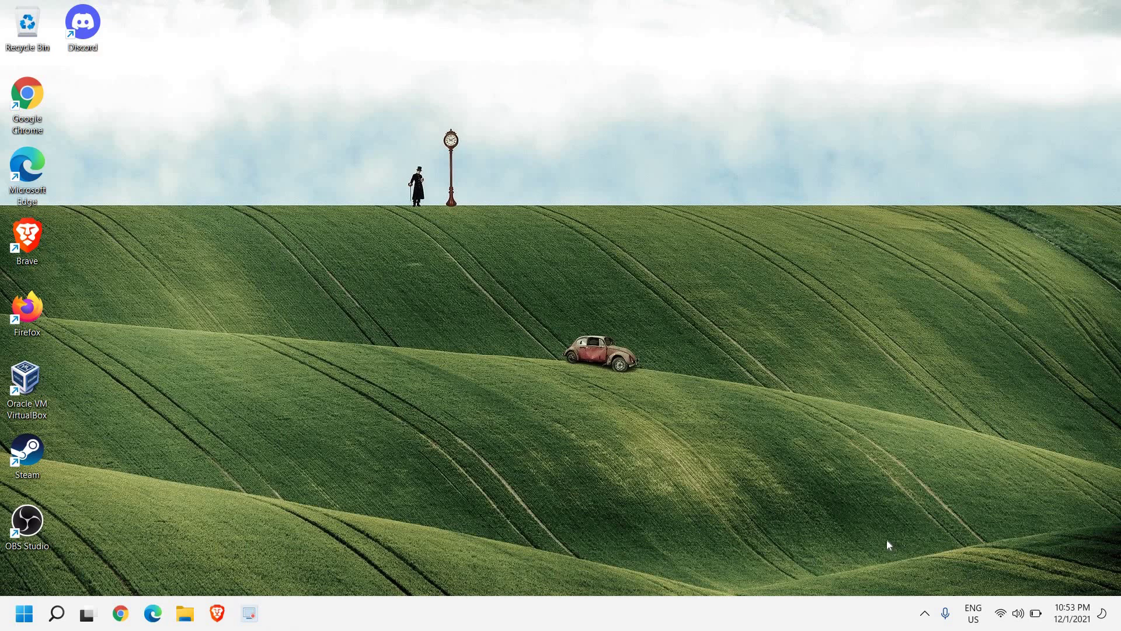
pyautogui.click(925, 617)
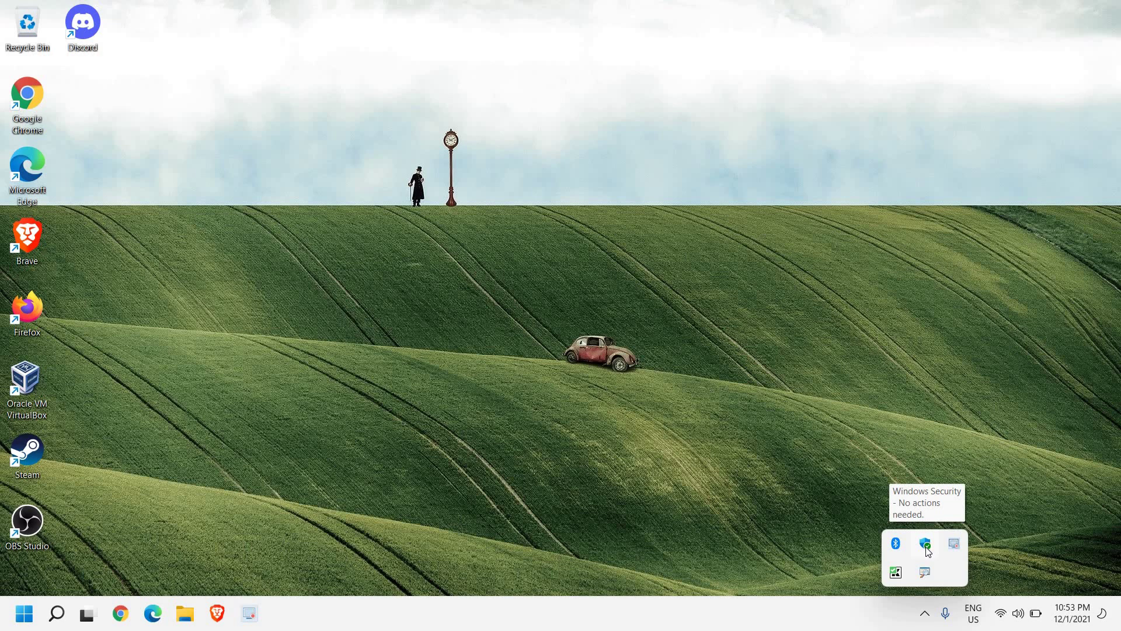
pyautogui.click(926, 547)
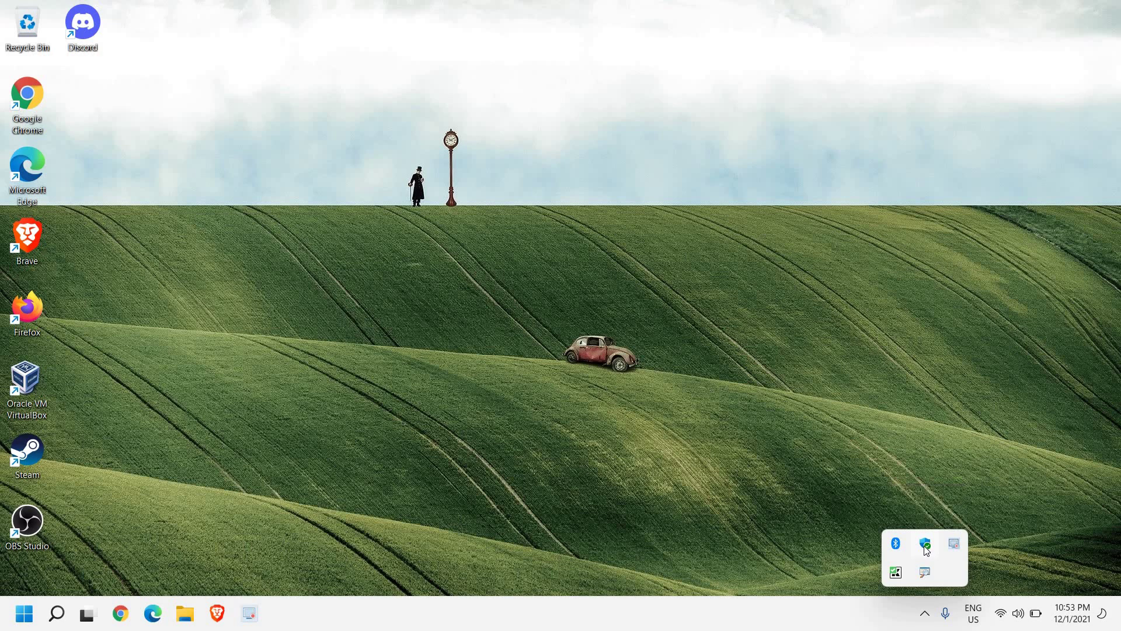